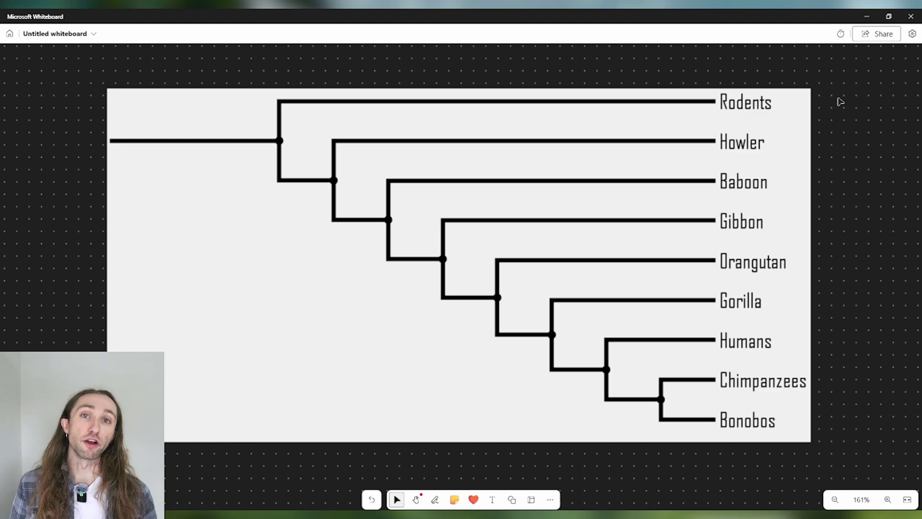
- Select the primate tree picture and pan over to the green example tree
{"action": "left_click", "coordinate": [494, 272]}
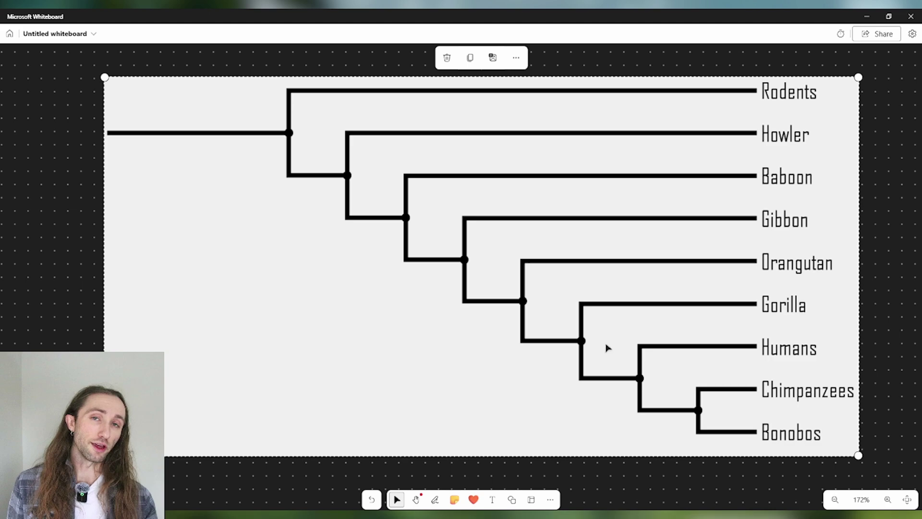
{"action": "scroll", "coordinate": [651, 373], "scroll_direction": "up", "scroll_amount": 2}
{"action": "scroll", "coordinate": [657, 372], "scroll_direction": "up", "scroll_amount": 5}
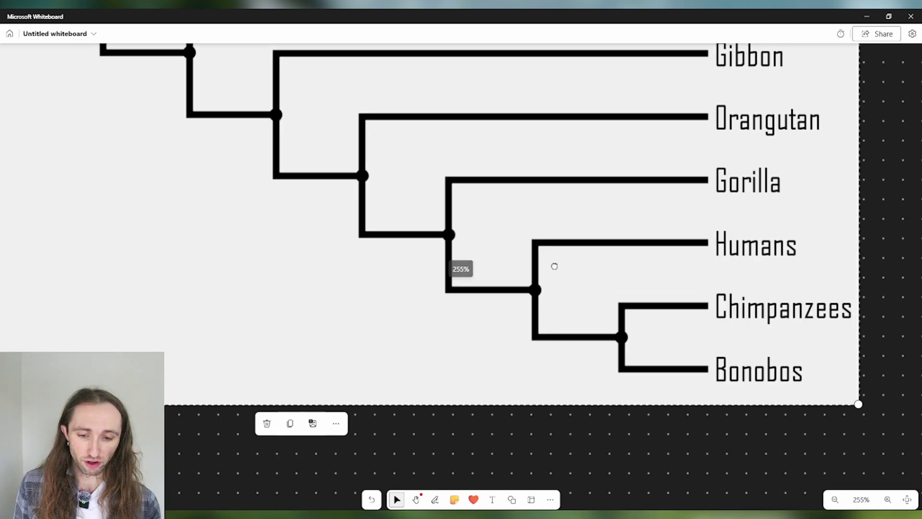
{"action": "scroll", "coordinate": [611, 245], "scroll_direction": "up", "scroll_amount": 1}
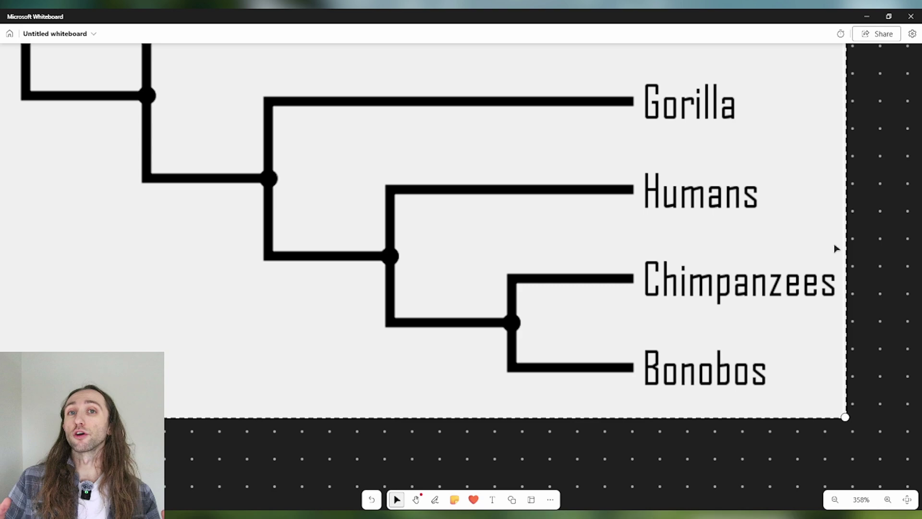
{"action": "scroll", "coordinate": [835, 248], "scroll_direction": "up", "scroll_amount": 1}
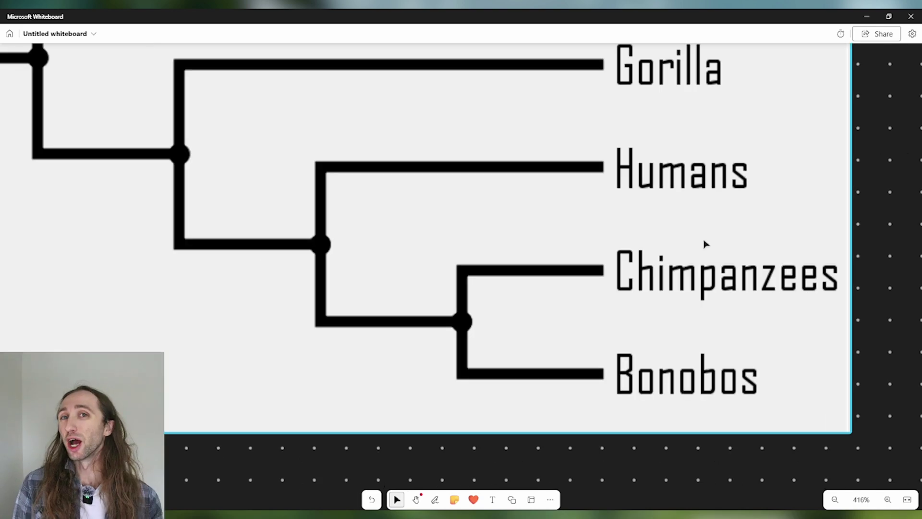
{"action": "scroll", "coordinate": [747, 204], "scroll_direction": "down", "scroll_amount": 3}
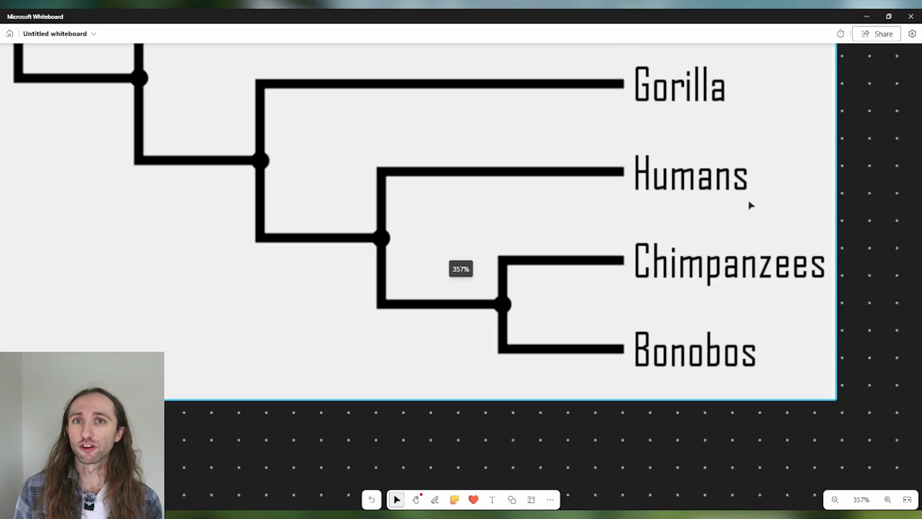
{"action": "scroll", "coordinate": [778, 236], "scroll_direction": "down", "scroll_amount": 2}
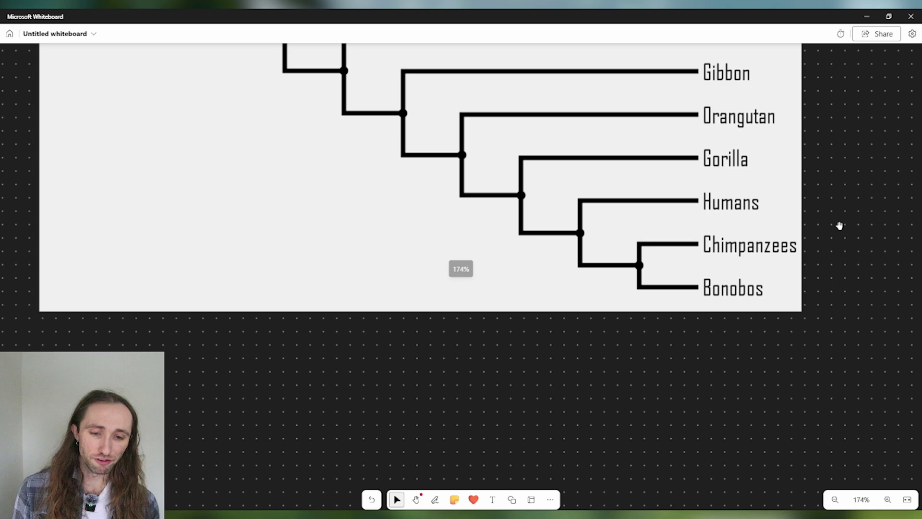
{"action": "left_click_drag", "start_coordinate": [838, 226], "coordinate": [193, 259]}
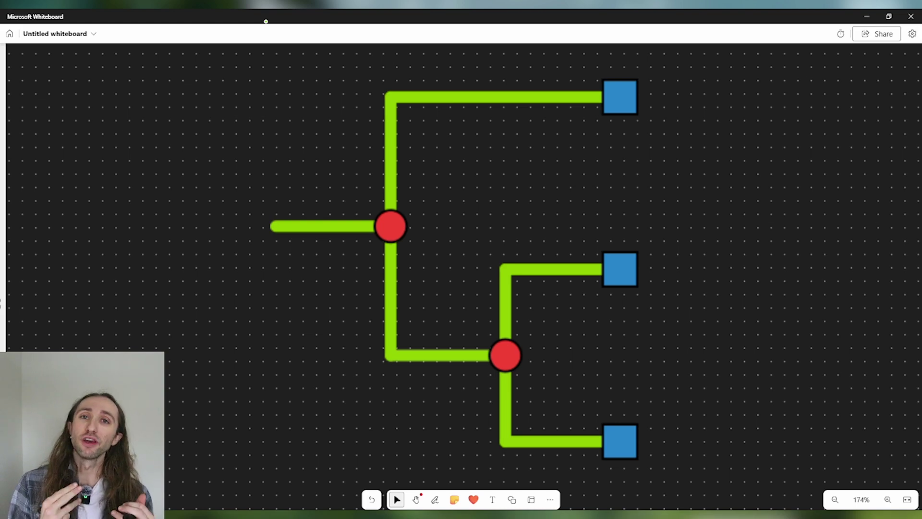
- Handwrite 'Tips' in cyan ink to the right of the green tree
{"action": "scroll", "coordinate": [663, 25], "scroll_direction": "right", "scroll_amount": 2}
{"action": "left_click", "coordinate": [435, 499]}
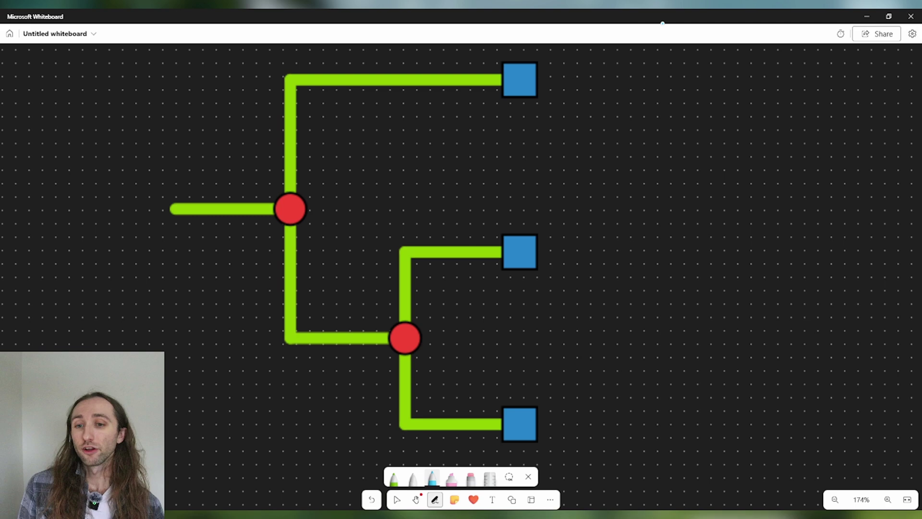
{"action": "mouse_move", "coordinate": [623, 115]}
{"action": "left_mouse_down"}
{"action": "mouse_move", "coordinate": [627, 144]}
{"action": "mouse_move", "coordinate": [639, 109]}
{"action": "mouse_move", "coordinate": [647, 148]}
{"action": "mouse_move", "coordinate": [668, 160]}
{"action": "left_mouse_up"}
{"action": "left_click", "coordinate": [648, 120]}
{"action": "mouse_move", "coordinate": [667, 128]}
{"action": "left_mouse_down"}
{"action": "mouse_move", "coordinate": [668, 140]}
{"action": "mouse_move", "coordinate": [698, 126]}
{"action": "mouse_move", "coordinate": [697, 143]}
{"action": "left_mouse_up"}
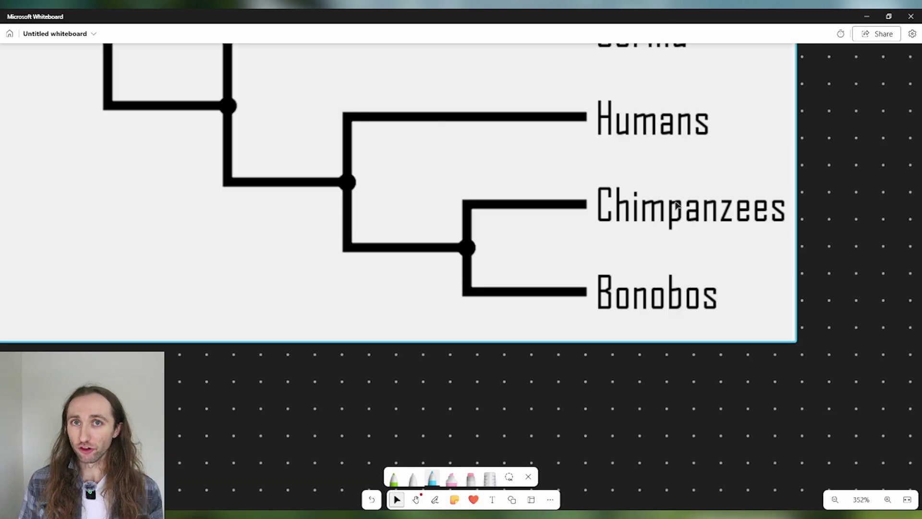
- Draw blue pen underlines beneath the Humans, Chimpanzees and Bonobos tip labels
{"action": "key", "text": "p"}
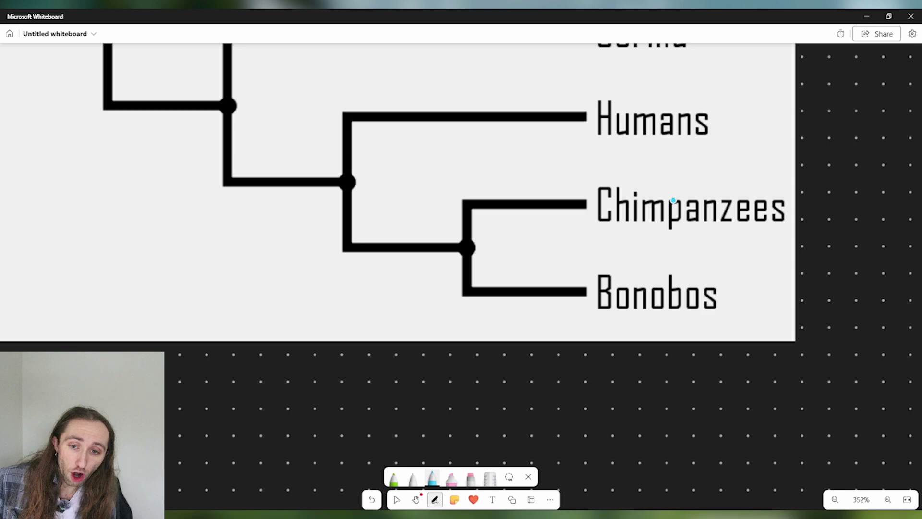
{"action": "left_click_drag", "start_coordinate": [584, 143], "coordinate": [702, 148]}
{"action": "left_click_drag", "start_coordinate": [593, 235], "coordinate": [739, 246]}
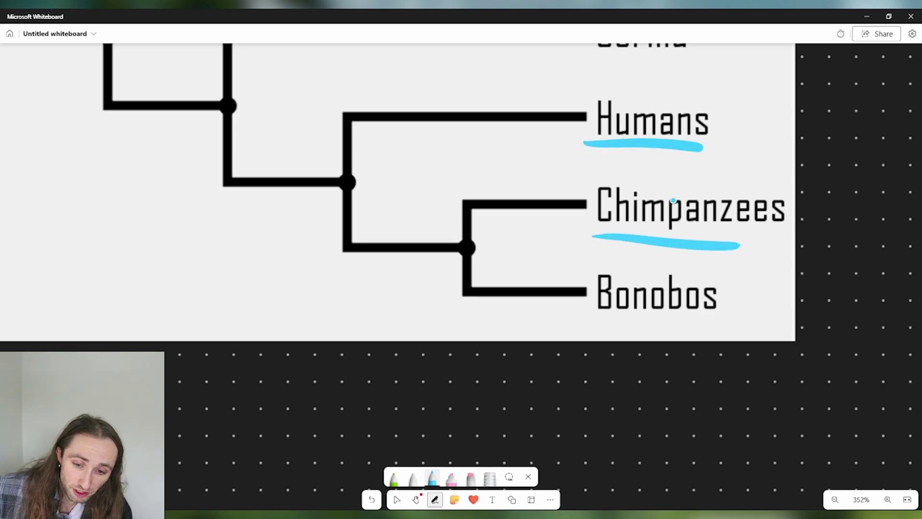
{"action": "left_click_drag", "start_coordinate": [598, 319], "coordinate": [719, 323]}
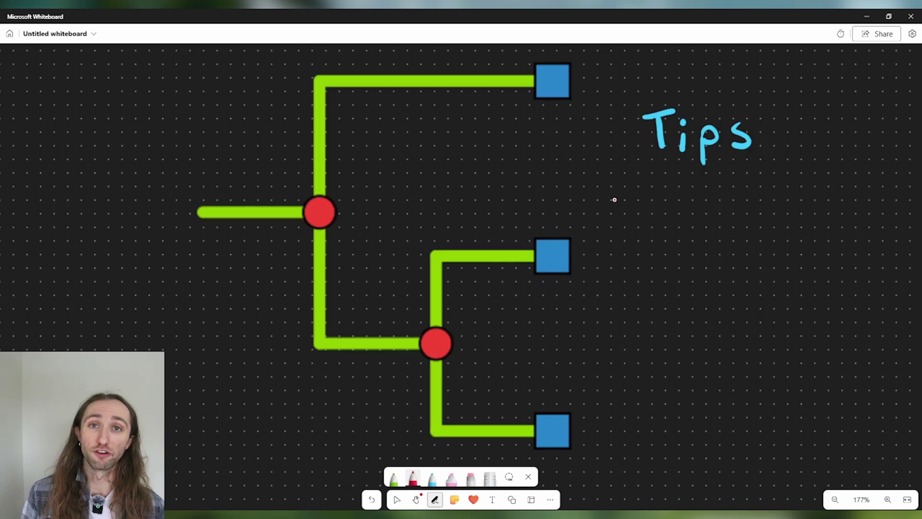
- Handwrite 'Nodes' in red ink directly beneath 'Tips'
{"action": "mouse_move", "coordinate": [654, 274]}
{"action": "left_mouse_down"}
{"action": "mouse_move", "coordinate": [664, 234]}
{"action": "mouse_move", "coordinate": [682, 269]}
{"action": "mouse_move", "coordinate": [692, 233]}
{"action": "mouse_move", "coordinate": [716, 263]}
{"action": "mouse_move", "coordinate": [695, 272]}
{"action": "left_mouse_up"}
{"action": "left_click_drag", "start_coordinate": [732, 237], "coordinate": [735, 277]}
{"action": "mouse_move", "coordinate": [730, 260]}
{"action": "left_mouse_down"}
{"action": "mouse_move", "coordinate": [720, 263]}
{"action": "mouse_move", "coordinate": [727, 275]}
{"action": "mouse_move", "coordinate": [757, 255]}
{"action": "mouse_move", "coordinate": [758, 273]}
{"action": "mouse_move", "coordinate": [787, 268]}
{"action": "mouse_move", "coordinate": [769, 274]}
{"action": "left_mouse_up"}
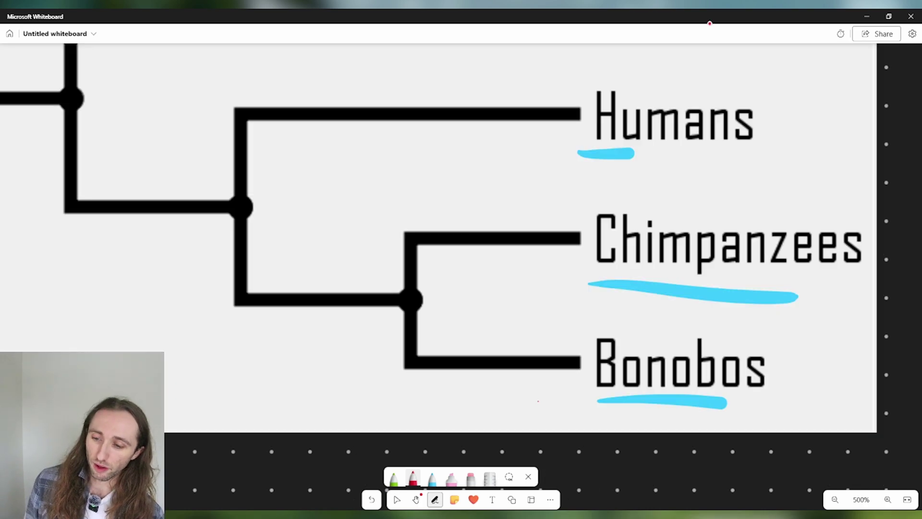
- Circle both nodes in red, add a blue stroke under Chimpanzees, and arrow the lower node
{"action": "mouse_move", "coordinate": [408, 283]}
{"action": "left_mouse_down"}
{"action": "mouse_move", "coordinate": [395, 310]}
{"action": "mouse_move", "coordinate": [408, 317]}
{"action": "mouse_move", "coordinate": [426, 306]}
{"action": "mouse_move", "coordinate": [407, 284]}
{"action": "left_mouse_up"}
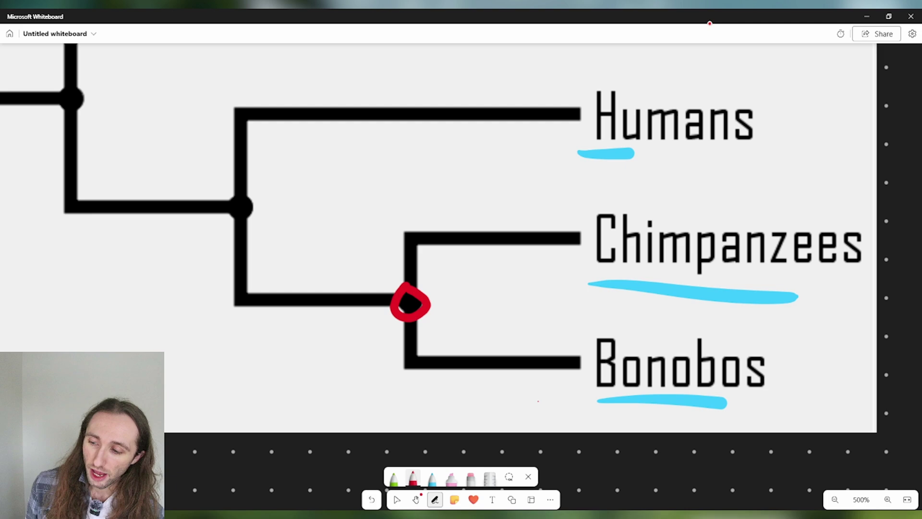
{"action": "mouse_move", "coordinate": [241, 191]}
{"action": "left_mouse_down"}
{"action": "mouse_move", "coordinate": [227, 215]}
{"action": "mouse_move", "coordinate": [239, 221]}
{"action": "mouse_move", "coordinate": [258, 207]}
{"action": "mouse_move", "coordinate": [235, 192]}
{"action": "left_mouse_up"}
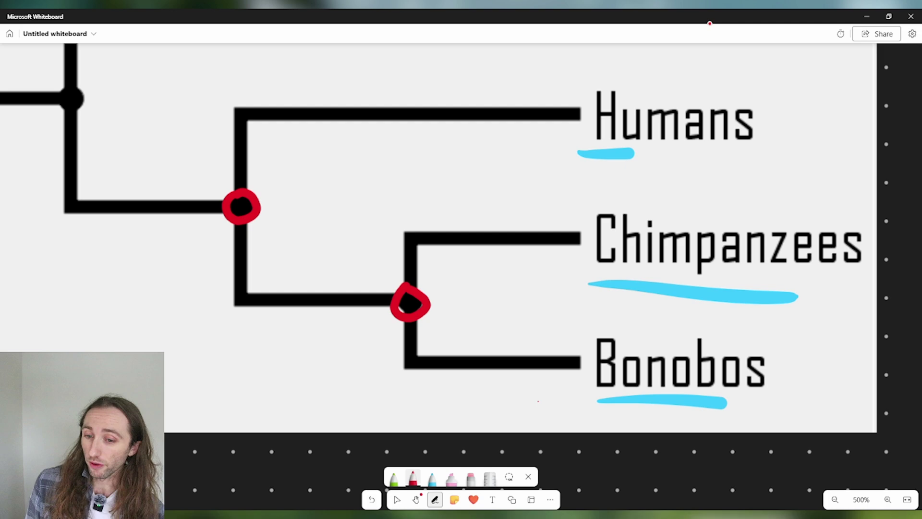
{"action": "left_click", "coordinate": [433, 478]}
{"action": "left_click_drag", "start_coordinate": [581, 282], "coordinate": [659, 268]}
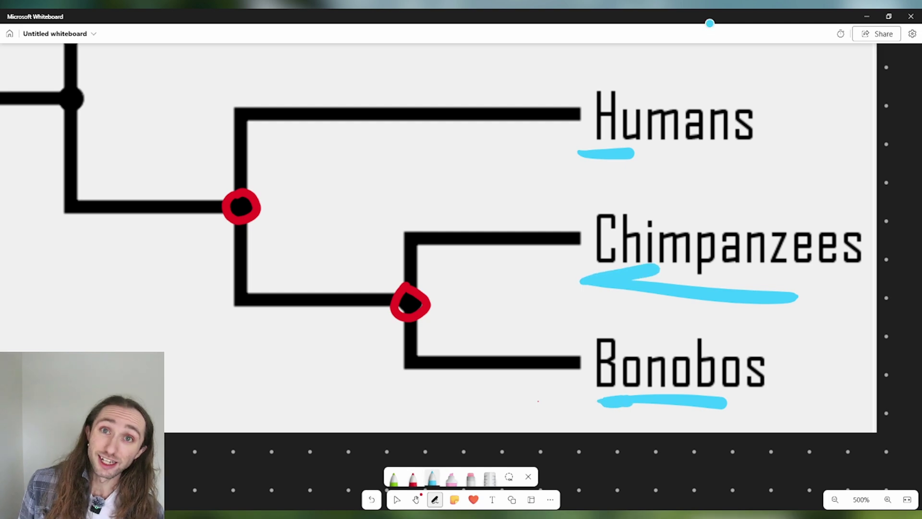
{"action": "left_click", "coordinate": [413, 478]}
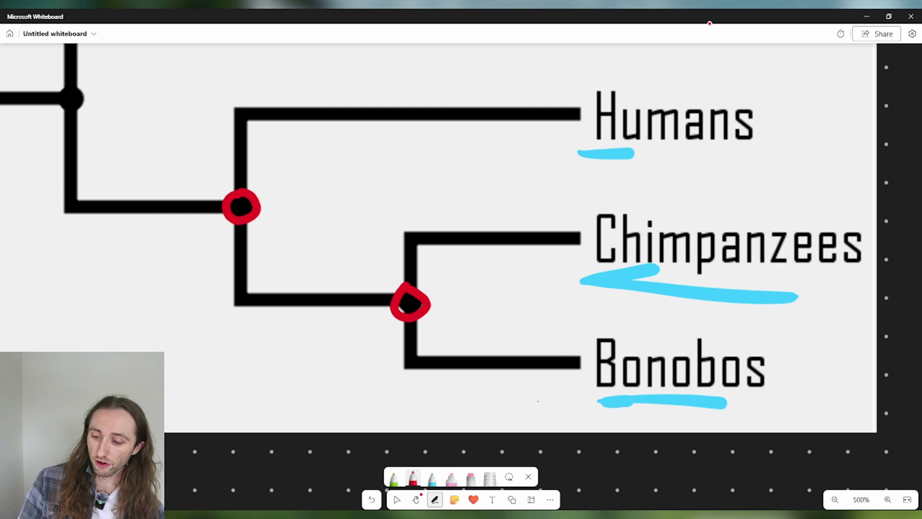
{"action": "mouse_move", "coordinate": [368, 252]}
{"action": "left_mouse_down"}
{"action": "mouse_move", "coordinate": [395, 279]}
{"action": "mouse_move", "coordinate": [399, 269]}
{"action": "left_mouse_up"}
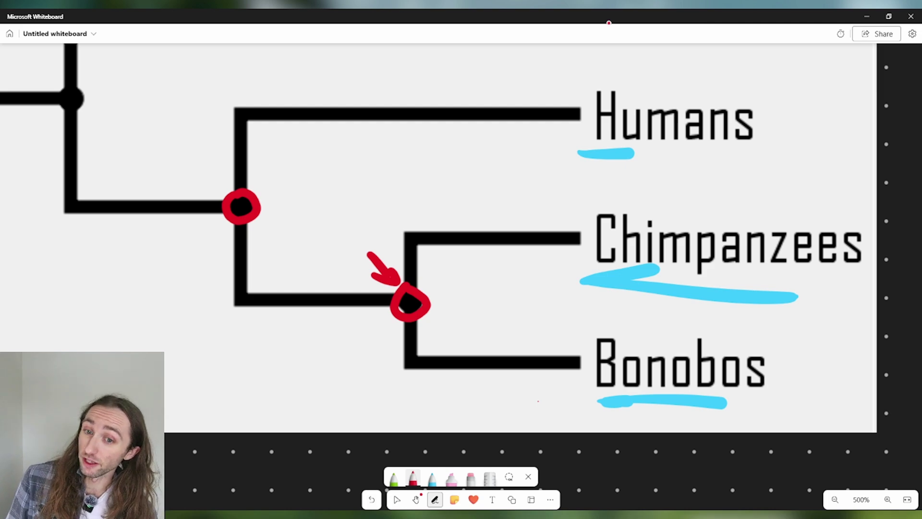
- Give the Humans underline a blue arrowhead, loop Chimpanzees and Bonobos red, and arrow the upper node
{"action": "key", "text": "3"}
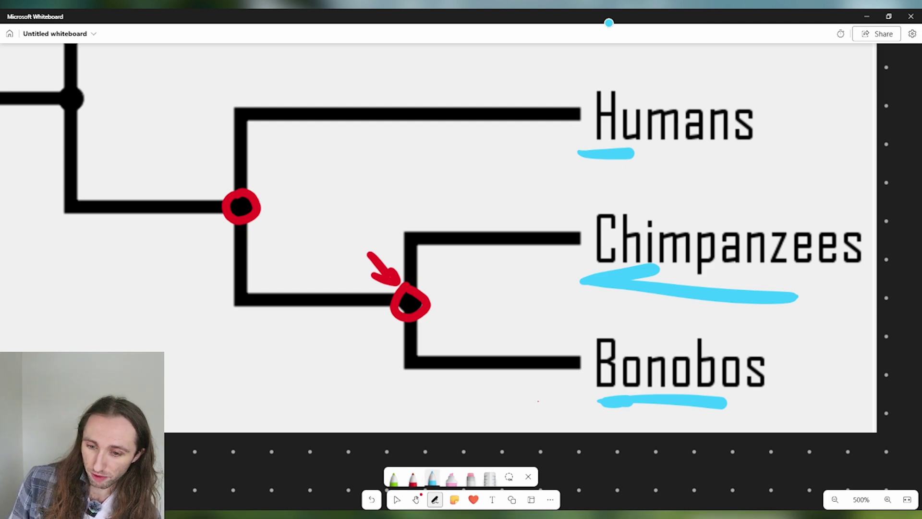
{"action": "left_click_drag", "start_coordinate": [598, 138], "coordinate": [593, 153]}
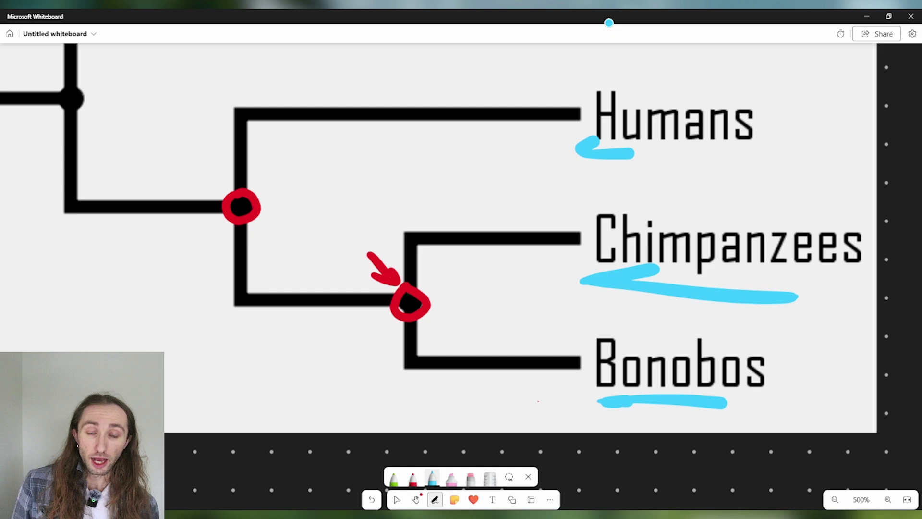
{"action": "key", "text": "2"}
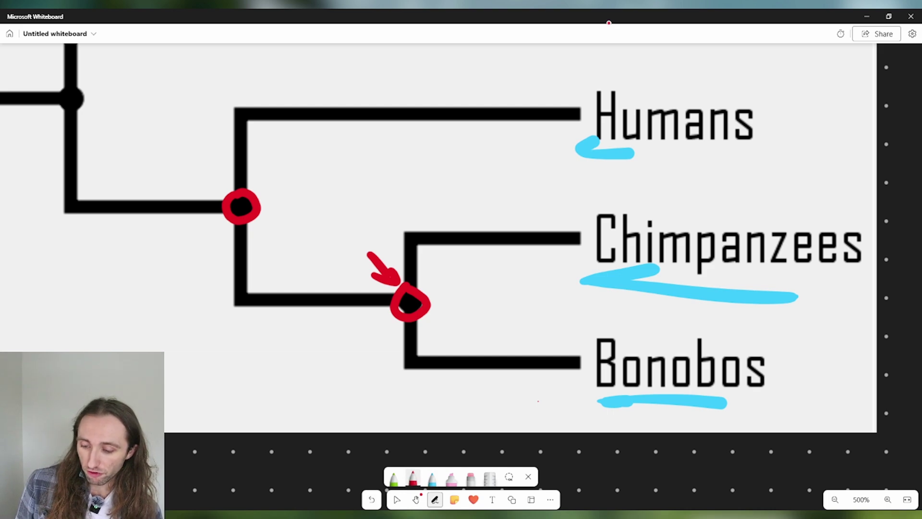
{"action": "mouse_move", "coordinate": [407, 203]}
{"action": "left_mouse_down"}
{"action": "mouse_move", "coordinate": [376, 234]}
{"action": "mouse_move", "coordinate": [358, 309]}
{"action": "mouse_move", "coordinate": [388, 400]}
{"action": "mouse_move", "coordinate": [518, 453]}
{"action": "mouse_move", "coordinate": [680, 454]}
{"action": "mouse_move", "coordinate": [776, 437]}
{"action": "mouse_move", "coordinate": [834, 404]}
{"action": "mouse_move", "coordinate": [871, 337]}
{"action": "mouse_move", "coordinate": [882, 280]}
{"action": "mouse_move", "coordinate": [868, 218]}
{"action": "mouse_move", "coordinate": [795, 191]}
{"action": "mouse_move", "coordinate": [403, 197]}
{"action": "left_mouse_up"}
{"action": "mouse_move", "coordinate": [304, 157]}
{"action": "left_mouse_down"}
{"action": "mouse_move", "coordinate": [263, 189]}
{"action": "mouse_move", "coordinate": [297, 195]}
{"action": "left_mouse_up"}
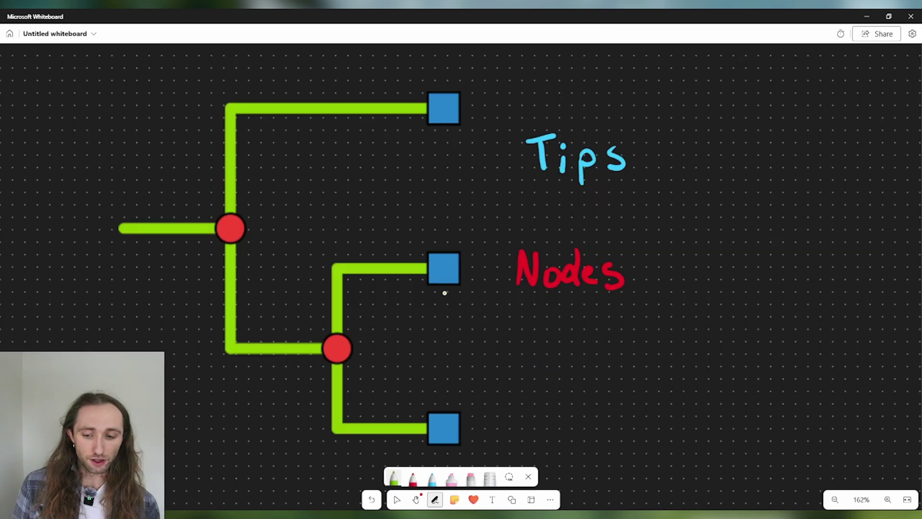
- Handwrite 'Branches' in green under 'Nodes', then select the green example tree
{"action": "left_click_drag", "start_coordinate": [525, 361], "coordinate": [524, 400]}
{"action": "mouse_move", "coordinate": [527, 378]}
{"action": "left_mouse_down"}
{"action": "mouse_move", "coordinate": [524, 400]}
{"action": "mouse_move", "coordinate": [531, 382]}
{"action": "mouse_move", "coordinate": [563, 377]}
{"action": "mouse_move", "coordinate": [576, 398]}
{"action": "mouse_move", "coordinate": [613, 396]}
{"action": "left_mouse_up"}
{"action": "mouse_move", "coordinate": [631, 364]}
{"action": "left_mouse_down"}
{"action": "mouse_move", "coordinate": [643, 396]}
{"action": "mouse_move", "coordinate": [648, 382]}
{"action": "mouse_move", "coordinate": [661, 396]}
{"action": "left_mouse_up"}
{"action": "left_click_drag", "start_coordinate": [685, 380], "coordinate": [672, 397]}
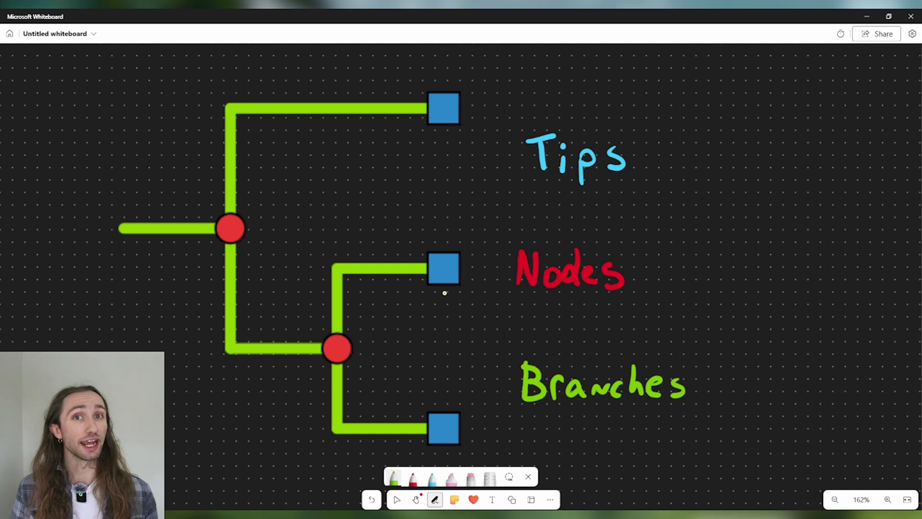
{"action": "key", "text": "Escape"}
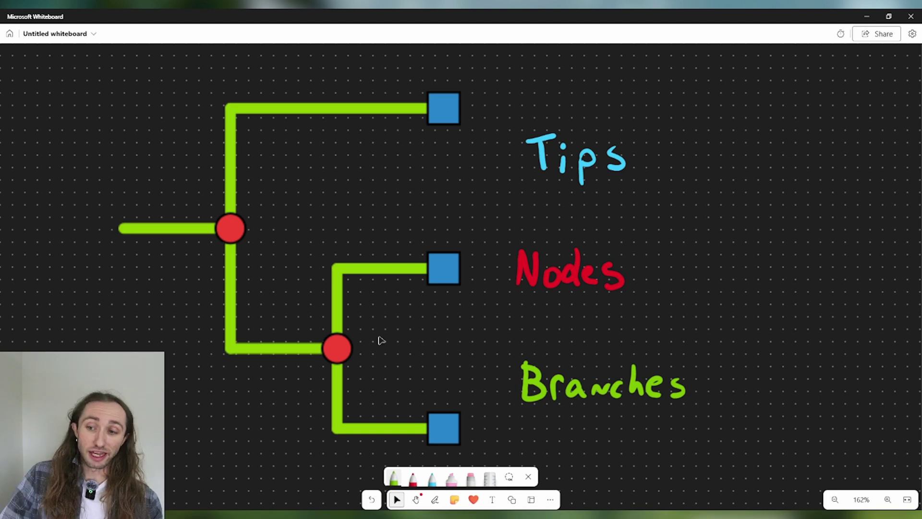
{"action": "left_click", "coordinate": [237, 304]}
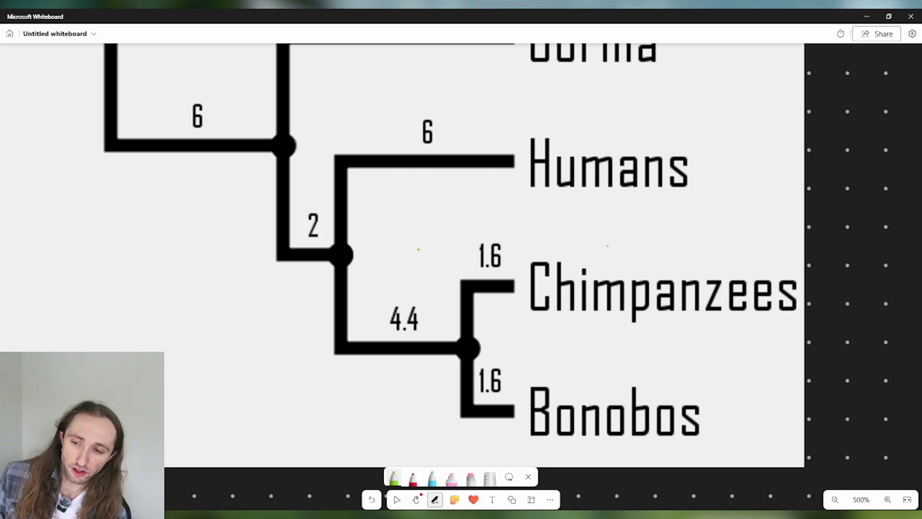
- Underline the Humans branch length 6 in green and the Humans, Chimpanzees, Bonobos labels in blue
{"action": "left_click_drag", "start_coordinate": [414, 149], "coordinate": [441, 151]}
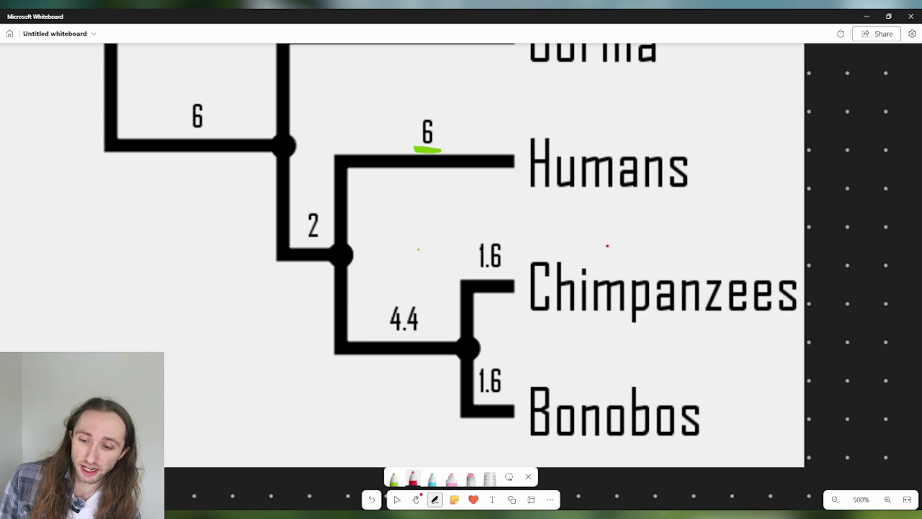
{"action": "left_click", "coordinate": [432, 477]}
{"action": "left_click_drag", "start_coordinate": [526, 198], "coordinate": [520, 198]}
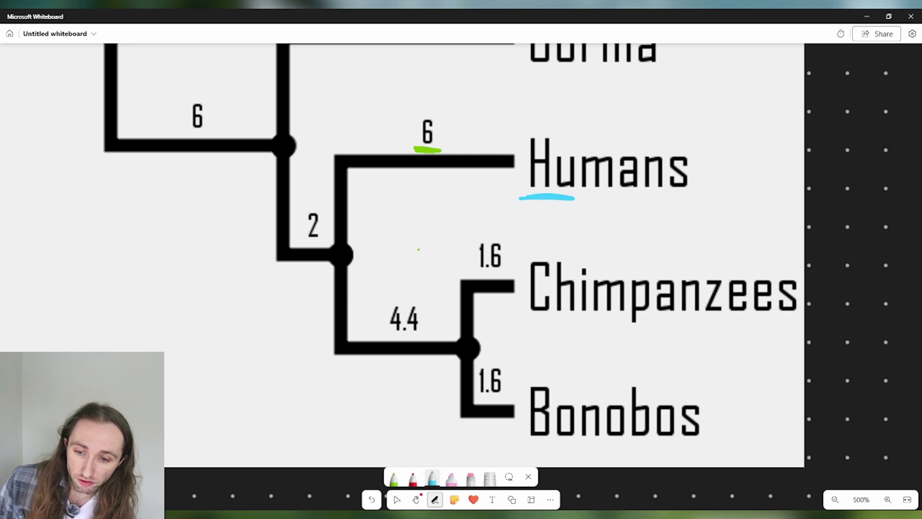
{"action": "left_click_drag", "start_coordinate": [522, 319], "coordinate": [566, 315]}
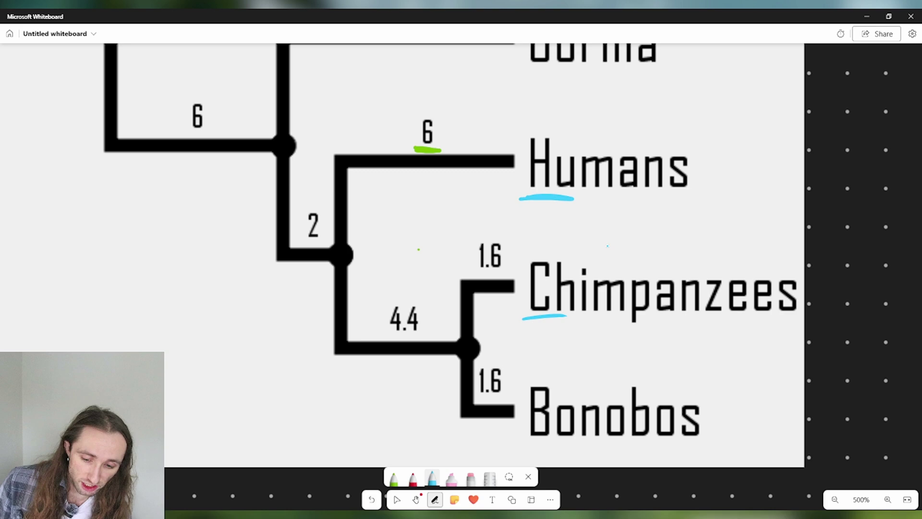
{"action": "left_click_drag", "start_coordinate": [521, 445], "coordinate": [563, 439]}
- Circle the Humans–chimpanzee node in red, write 'my' in green above the 6, and stop drawing
{"action": "left_click", "coordinate": [413, 477]}
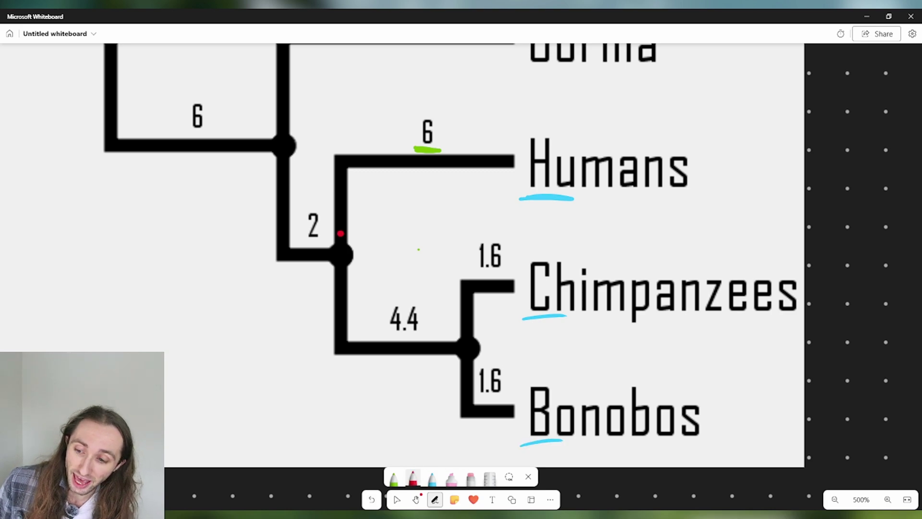
{"action": "mouse_move", "coordinate": [340, 233]}
{"action": "left_mouse_down"}
{"action": "mouse_move", "coordinate": [321, 257]}
{"action": "mouse_move", "coordinate": [350, 271]}
{"action": "mouse_move", "coordinate": [367, 253]}
{"action": "mouse_move", "coordinate": [339, 234]}
{"action": "left_mouse_up"}
{"action": "left_click", "coordinate": [394, 477]}
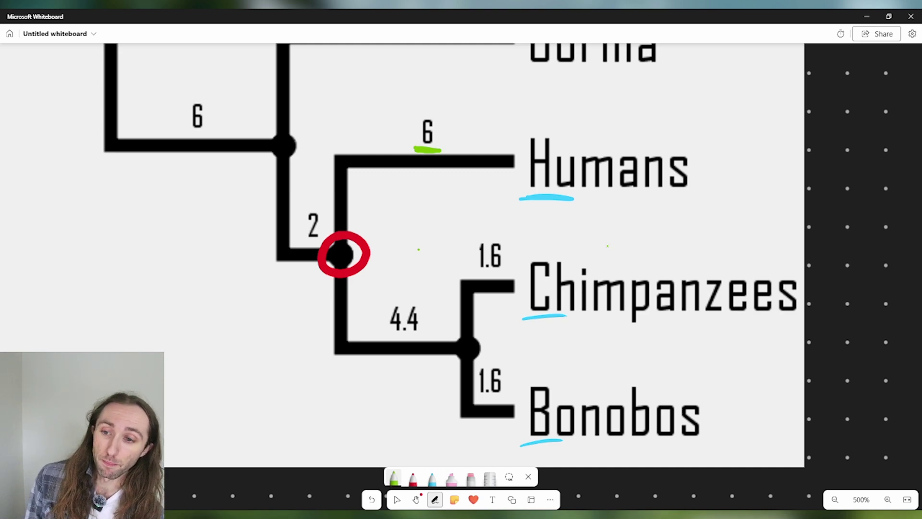
{"action": "mouse_move", "coordinate": [452, 98]}
{"action": "left_mouse_down"}
{"action": "mouse_move", "coordinate": [451, 117]}
{"action": "mouse_move", "coordinate": [478, 124]}
{"action": "mouse_move", "coordinate": [480, 110]}
{"action": "left_mouse_up"}
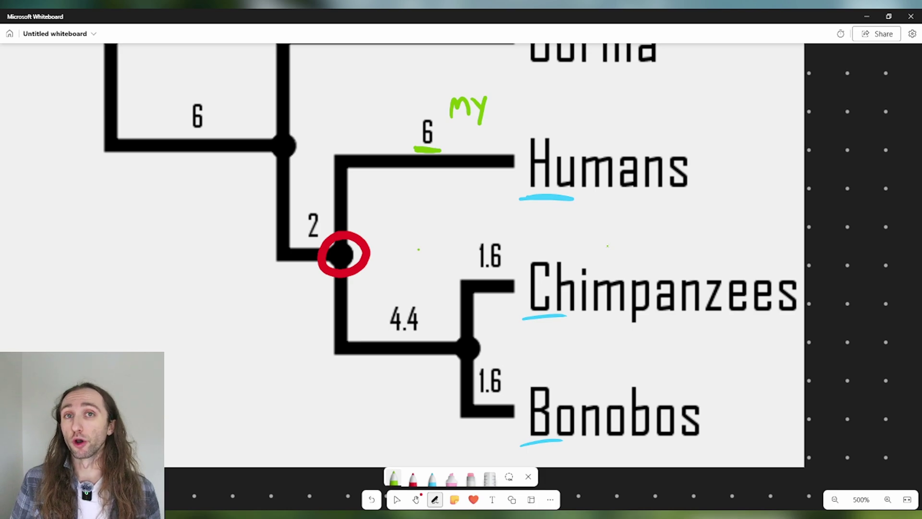
{"action": "key", "text": "Escape"}
{"action": "left_click", "coordinate": [604, 265]}
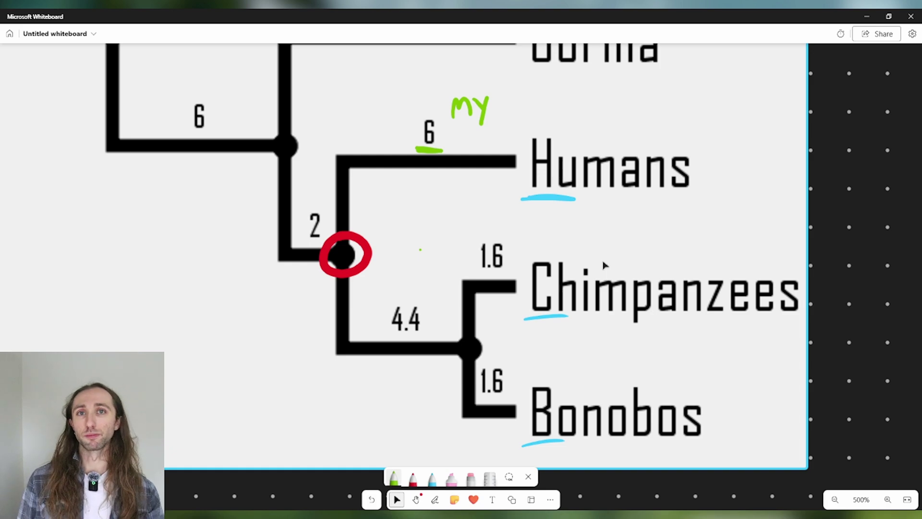
- Trace a green line along the Gorilla node's vertical connector, then switch to the iTOL window
{"action": "scroll", "coordinate": [604, 265], "scroll_direction": "down", "scroll_amount": 1}
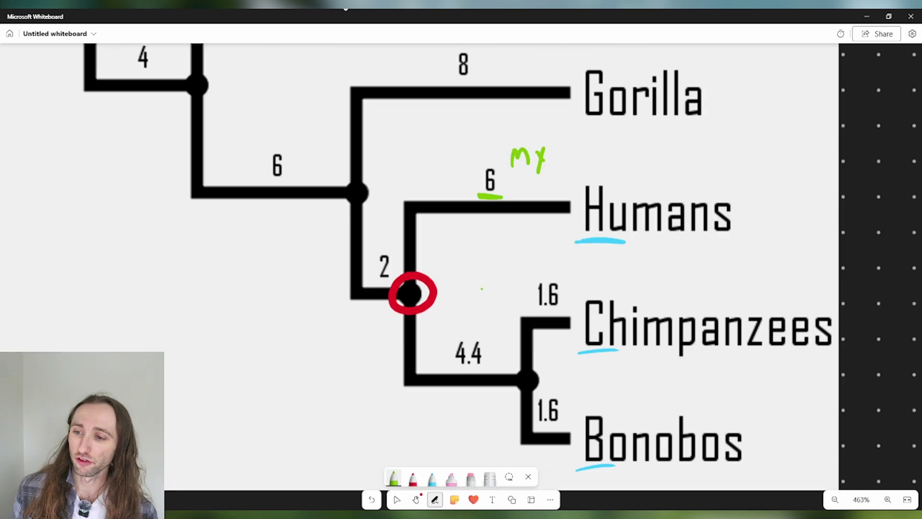
{"action": "mouse_move", "coordinate": [348, 88]}
{"action": "left_mouse_down"}
{"action": "mouse_move", "coordinate": [335, 89]}
{"action": "mouse_move", "coordinate": [338, 184]}
{"action": "mouse_move", "coordinate": [347, 187]}
{"action": "left_mouse_up"}
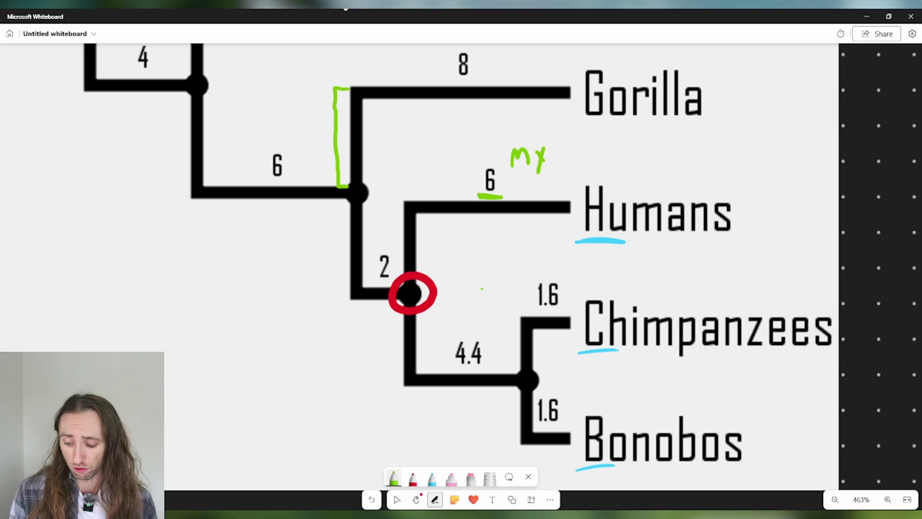
{"action": "key", "text": "alt+Tab"}
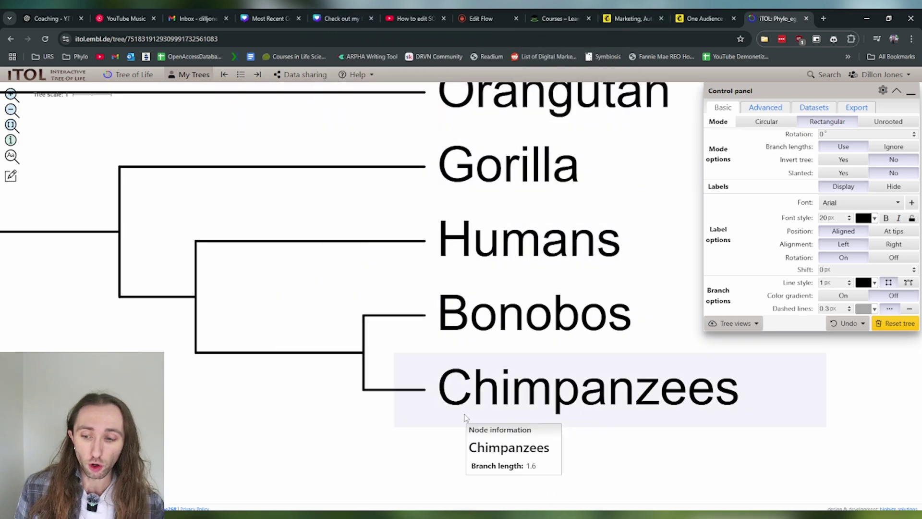
- Toggle iTOL's line style between curved and rectangular, set Slanted to Yes, and return to Whiteboard
{"action": "left_click", "coordinate": [908, 283]}
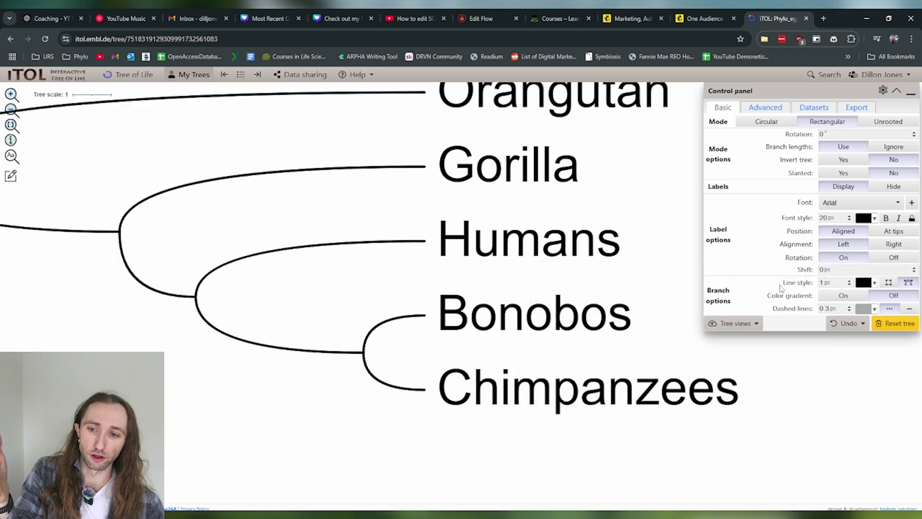
{"action": "left_click", "coordinate": [888, 283]}
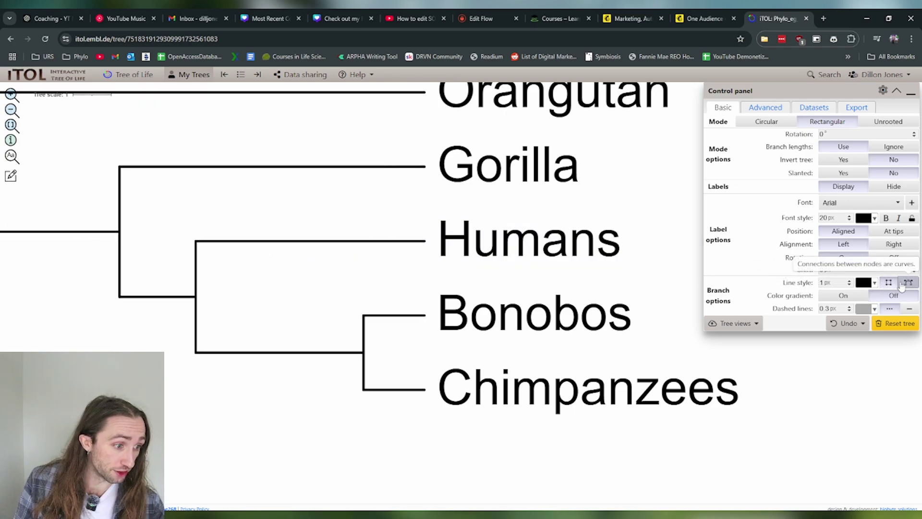
{"action": "left_click", "coordinate": [903, 284]}
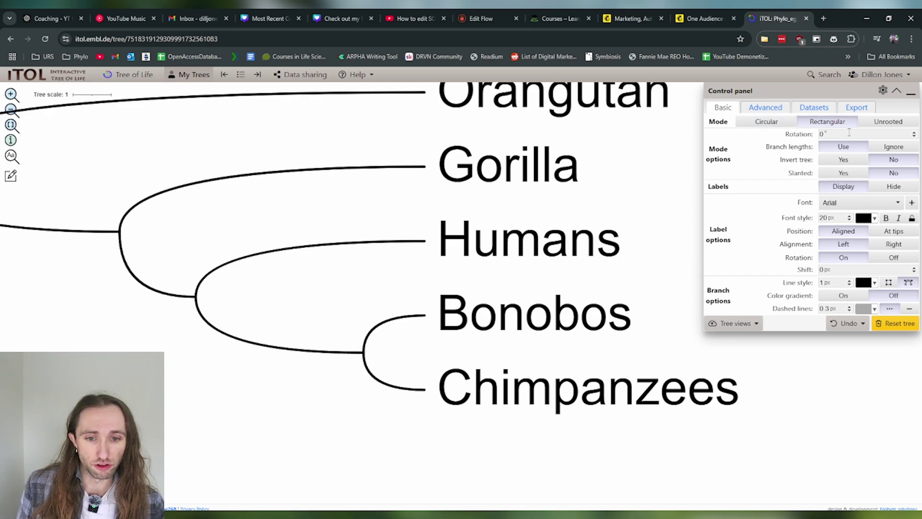
{"action": "left_click", "coordinate": [843, 173]}
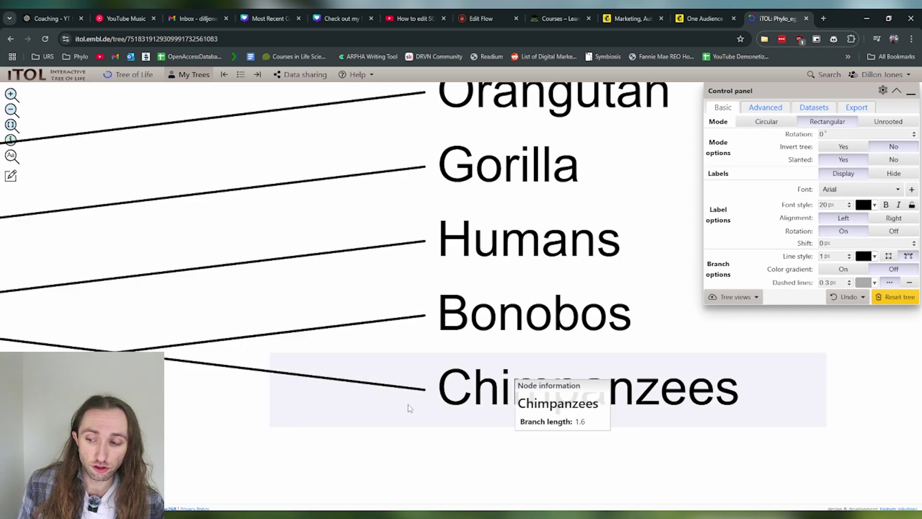
{"action": "scroll", "coordinate": [261, 401], "scroll_direction": "down", "scroll_amount": 3}
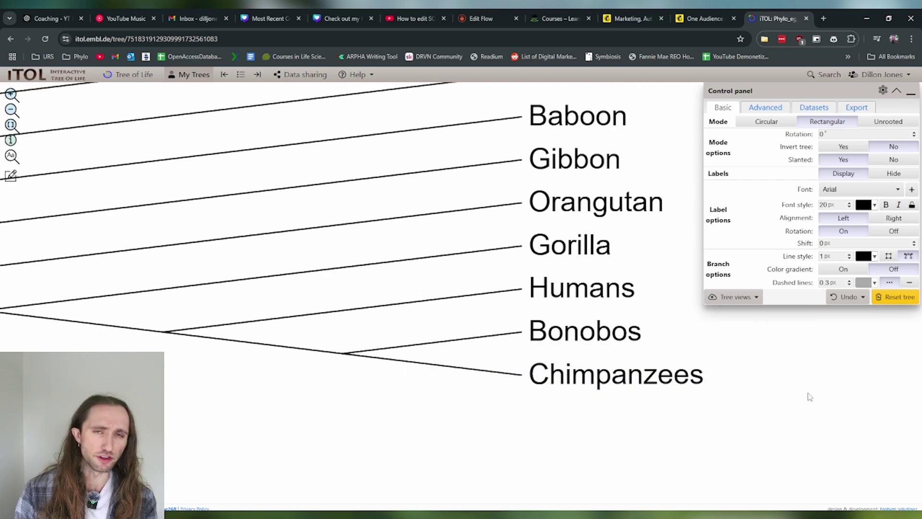
{"action": "key", "text": "alt+Tab"}
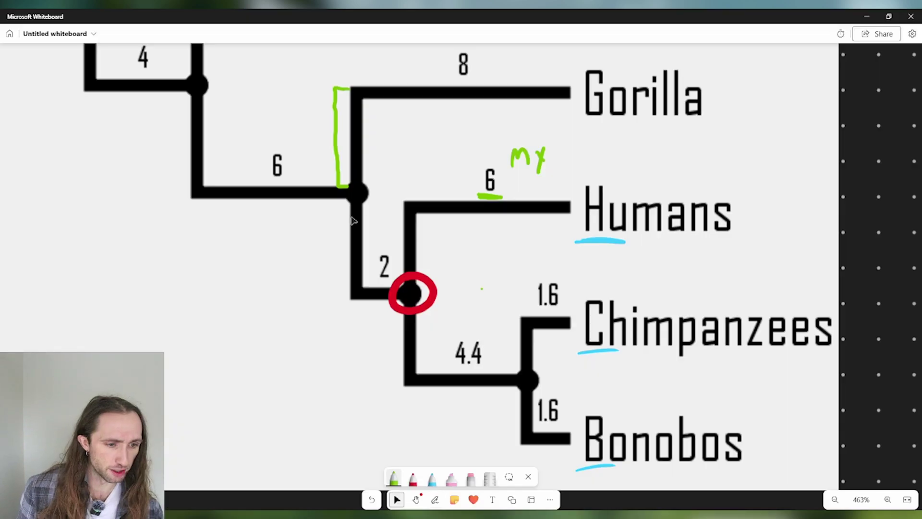
- In blank board space, draw a green slanted tree: a long diagonal trunk with two branches
{"action": "scroll", "coordinate": [352, 220], "scroll_direction": "down", "scroll_amount": 5}
{"action": "left_click_drag", "start_coordinate": [825, 290], "coordinate": [383, 261]}
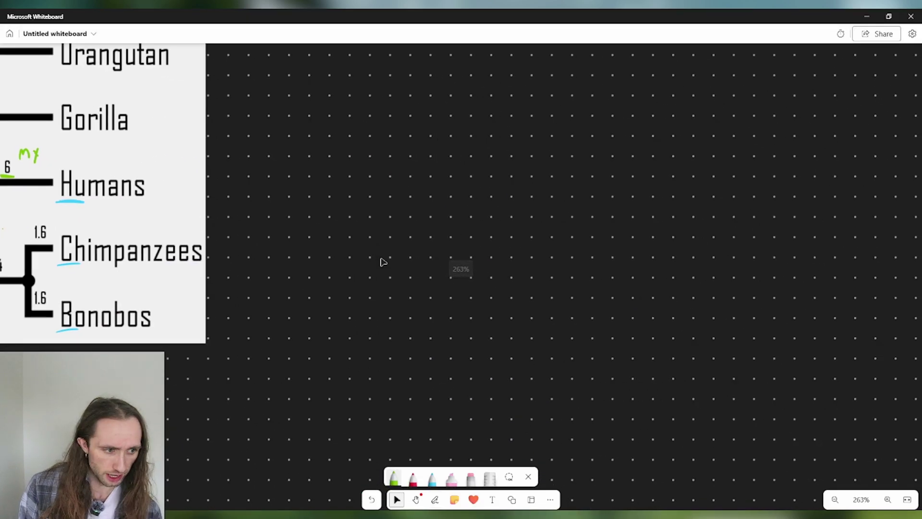
{"action": "key", "text": "ctrl+alt+d"}
{"action": "left_click_drag", "start_coordinate": [403, 398], "coordinate": [753, 147]}
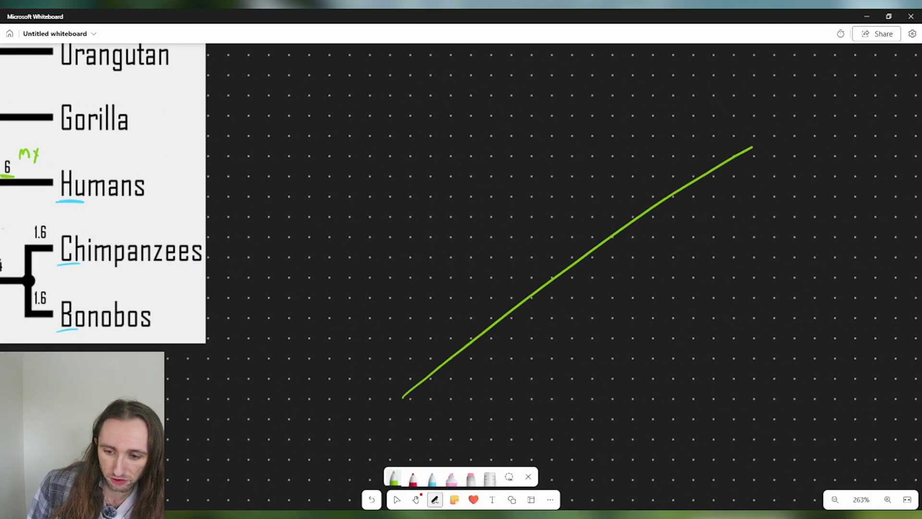
{"action": "left_click_drag", "start_coordinate": [609, 125], "coordinate": [636, 216]}
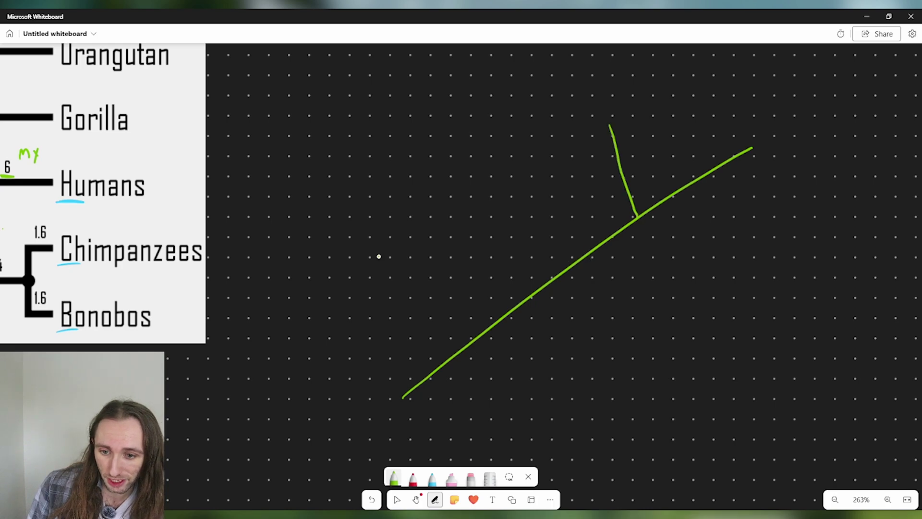
{"action": "left_click_drag", "start_coordinate": [500, 134], "coordinate": [552, 279]}
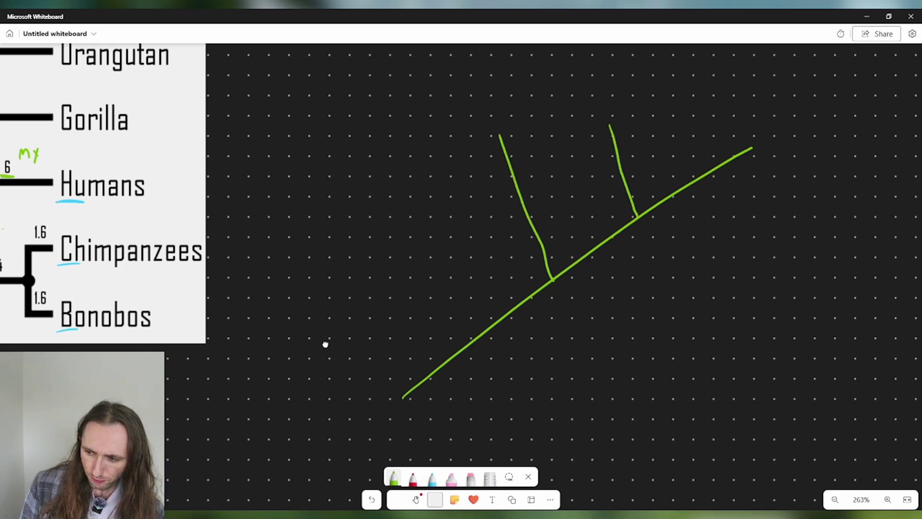
- Label the sketch's tips H, C and B, then switch back to selecting
{"action": "left_click_drag", "start_coordinate": [323, 344], "coordinate": [378, 388]}
{"action": "mouse_move", "coordinate": [526, 146]}
{"action": "left_mouse_down"}
{"action": "mouse_move", "coordinate": [529, 189]}
{"action": "mouse_move", "coordinate": [545, 183]}
{"action": "left_mouse_up"}
{"action": "left_click_drag", "start_coordinate": [526, 168], "coordinate": [547, 164]}
{"action": "mouse_move", "coordinate": [666, 136]}
{"action": "left_mouse_down"}
{"action": "mouse_move", "coordinate": [653, 137]}
{"action": "mouse_move", "coordinate": [668, 155]}
{"action": "left_mouse_up"}
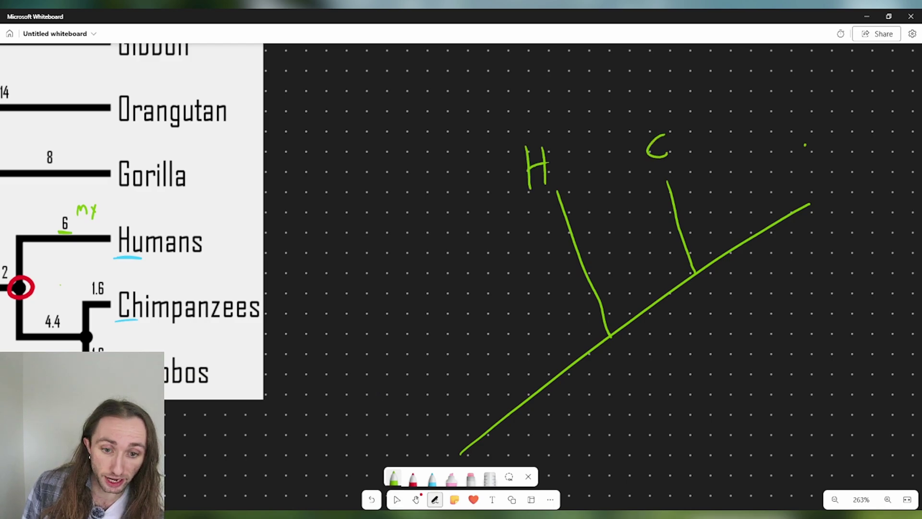
{"action": "left_click_drag", "start_coordinate": [805, 144], "coordinate": [806, 177]}
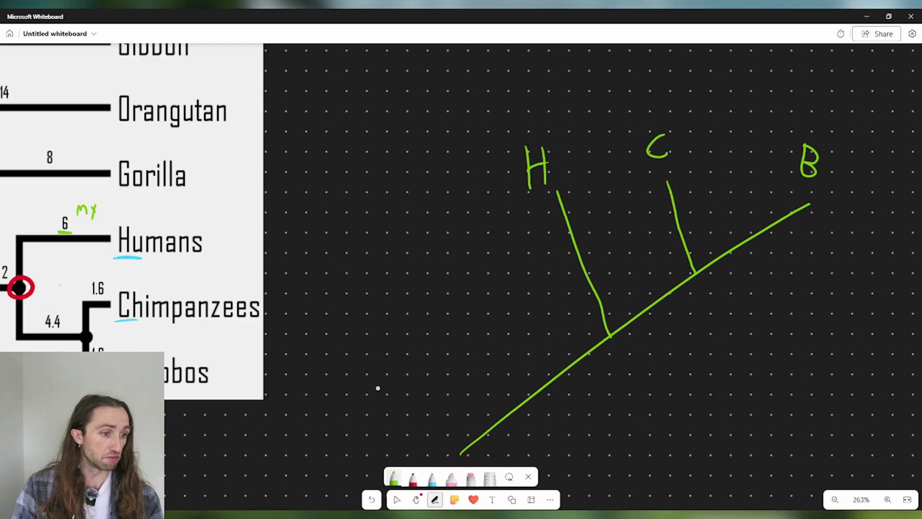
{"action": "scroll", "coordinate": [345, 309], "scroll_direction": "left", "scroll_amount": 5}
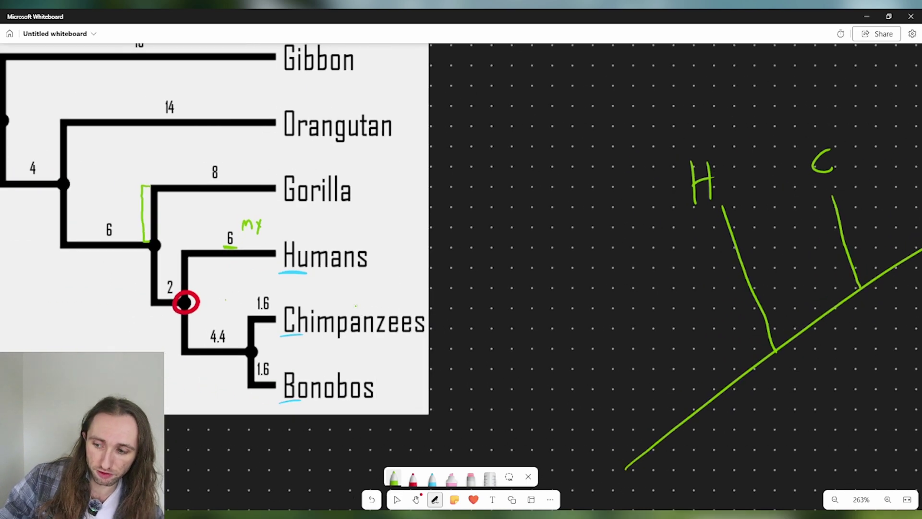
{"action": "scroll", "coordinate": [275, 302], "scroll_direction": "down", "scroll_amount": 3}
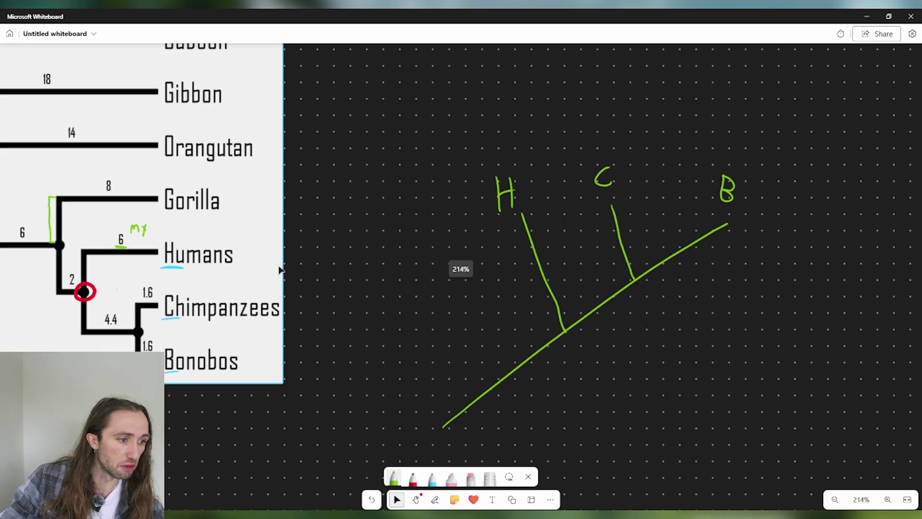
{"action": "scroll", "coordinate": [302, 260], "scroll_direction": "left", "scroll_amount": 1}
{"action": "key", "text": "Escape"}
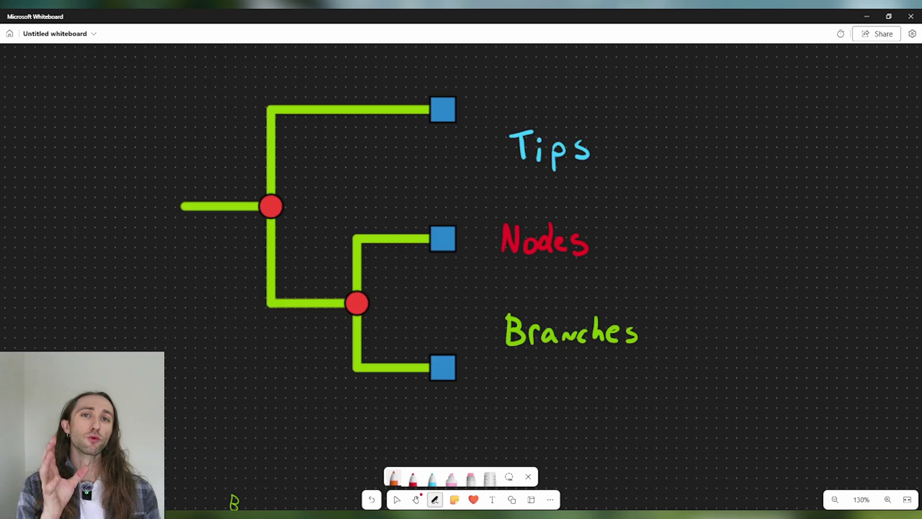
- Write 'Root' in orange under 'Branches' and circle the upper red node
{"action": "left_click_drag", "start_coordinate": [507, 371], "coordinate": [507, 408]}
{"action": "mouse_move", "coordinate": [508, 372]}
{"action": "left_mouse_down"}
{"action": "mouse_move", "coordinate": [525, 378]}
{"action": "mouse_move", "coordinate": [528, 407]}
{"action": "mouse_move", "coordinate": [538, 387]}
{"action": "mouse_move", "coordinate": [556, 405]}
{"action": "mouse_move", "coordinate": [559, 391]}
{"action": "mouse_move", "coordinate": [574, 402]}
{"action": "mouse_move", "coordinate": [583, 383]}
{"action": "left_mouse_up"}
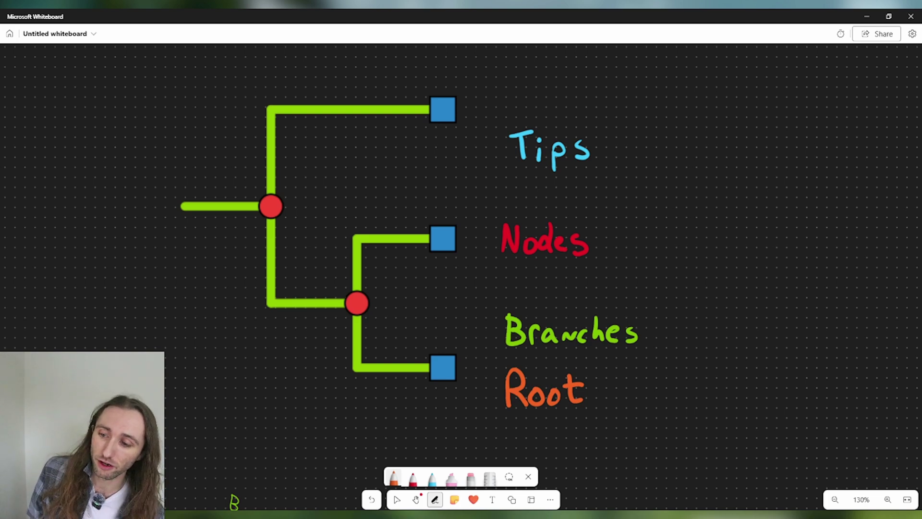
{"action": "mouse_move", "coordinate": [278, 184]}
{"action": "left_mouse_down"}
{"action": "mouse_move", "coordinate": [243, 204]}
{"action": "mouse_move", "coordinate": [251, 228]}
{"action": "mouse_move", "coordinate": [270, 235]}
{"action": "mouse_move", "coordinate": [287, 229]}
{"action": "mouse_move", "coordinate": [275, 186]}
{"action": "left_mouse_up"}
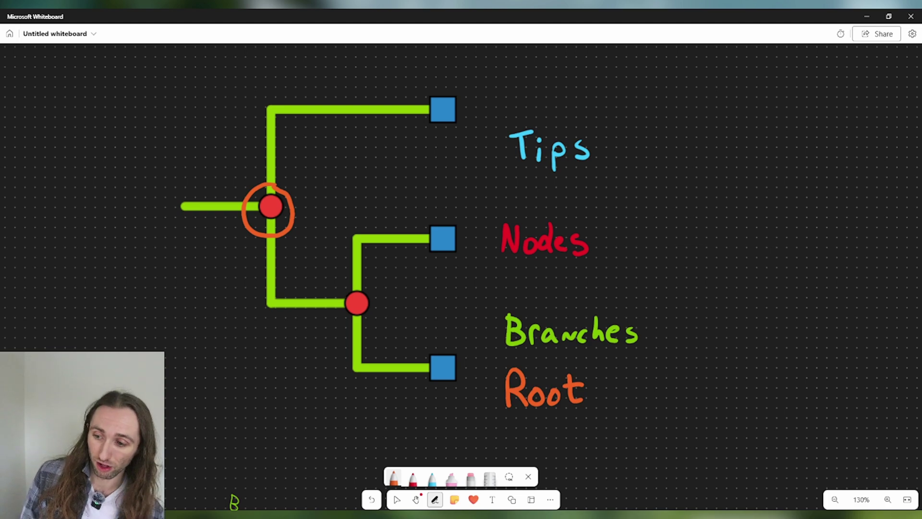
- Draw orange arrows from the root node out to the top, middle and bottom tips
{"action": "mouse_move", "coordinate": [254, 190]}
{"action": "left_mouse_down"}
{"action": "mouse_move", "coordinate": [259, 113]}
{"action": "mouse_move", "coordinate": [387, 95]}
{"action": "mouse_move", "coordinate": [362, 109]}
{"action": "left_mouse_up"}
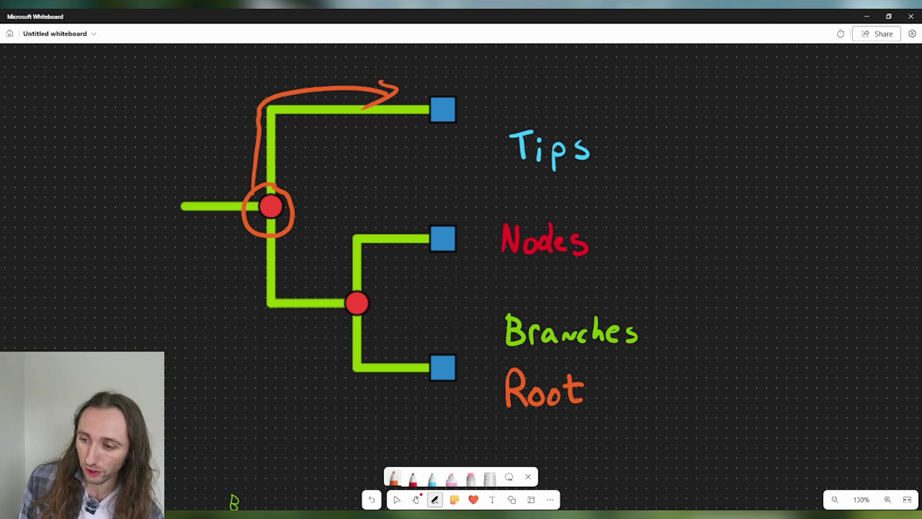
{"action": "mouse_move", "coordinate": [264, 238]}
{"action": "left_mouse_down"}
{"action": "mouse_move", "coordinate": [257, 278]}
{"action": "mouse_move", "coordinate": [362, 325]}
{"action": "mouse_move", "coordinate": [363, 344]}
{"action": "left_mouse_up"}
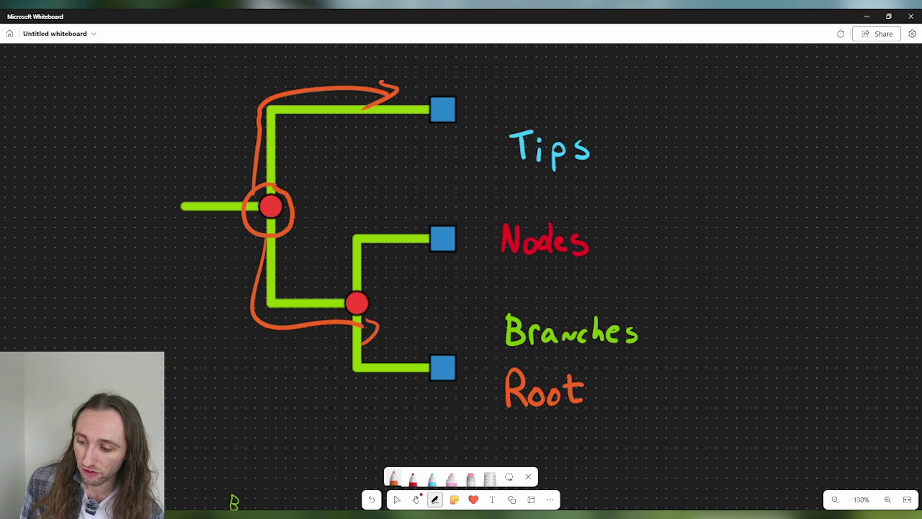
{"action": "left_click_drag", "start_coordinate": [339, 288], "coordinate": [435, 221]}
{"action": "left_click_drag", "start_coordinate": [406, 214], "coordinate": [406, 240]}
{"action": "mouse_move", "coordinate": [340, 330]}
{"action": "left_mouse_down"}
{"action": "mouse_move", "coordinate": [408, 380]}
{"action": "mouse_move", "coordinate": [435, 379]}
{"action": "left_mouse_up"}
{"action": "mouse_move", "coordinate": [418, 369]}
{"action": "left_mouse_down"}
{"action": "mouse_move", "coordinate": [428, 386]}
{"action": "mouse_move", "coordinate": [436, 378]}
{"action": "mouse_move", "coordinate": [423, 405]}
{"action": "left_mouse_up"}
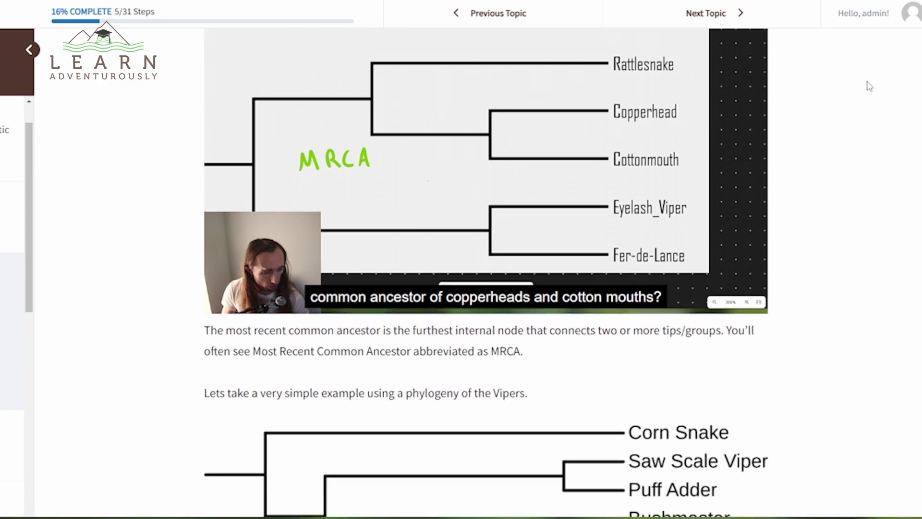
- Go past the Vipers tree and quiz to the fill-in-the-blank node and descendant questions
{"action": "scroll", "coordinate": [868, 85], "scroll_direction": "down", "scroll_amount": 4}
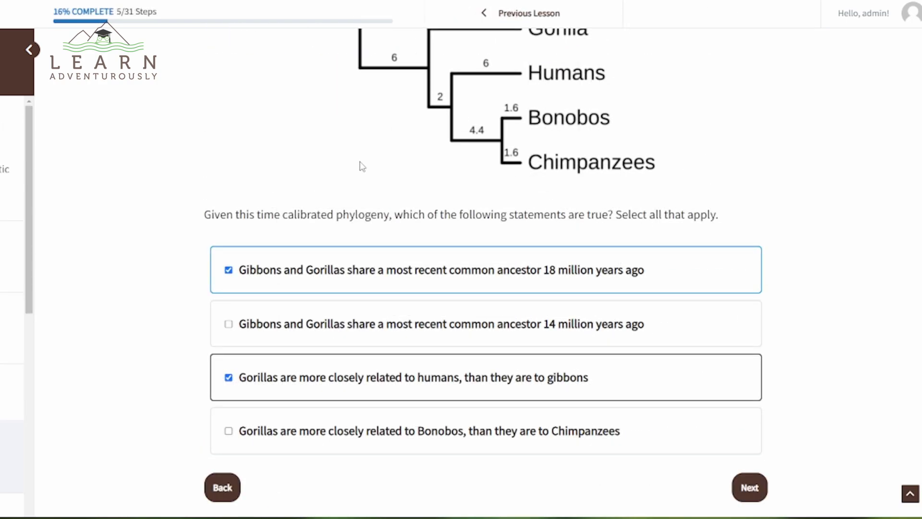
{"action": "scroll", "coordinate": [362, 167], "scroll_direction": "up", "scroll_amount": 3}
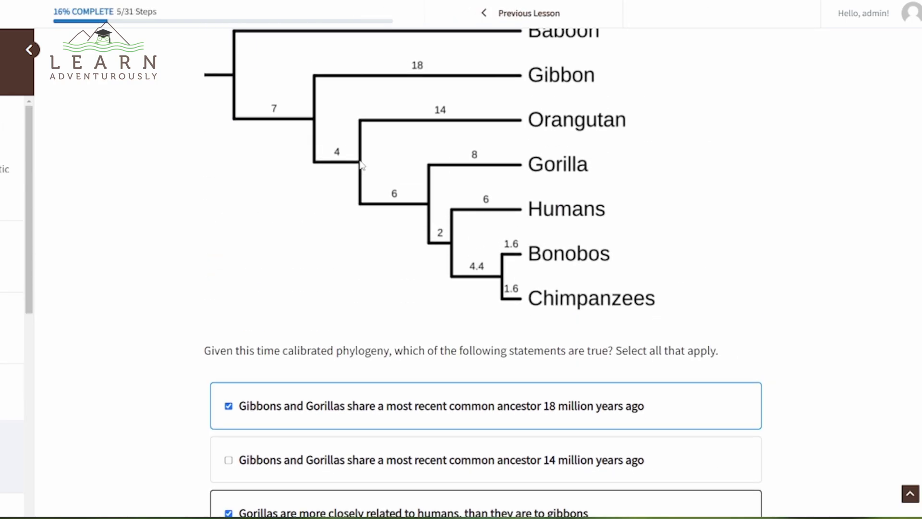
{"action": "scroll", "coordinate": [360, 185], "scroll_direction": "down", "scroll_amount": 3}
{"action": "left_click", "coordinate": [750, 487]}
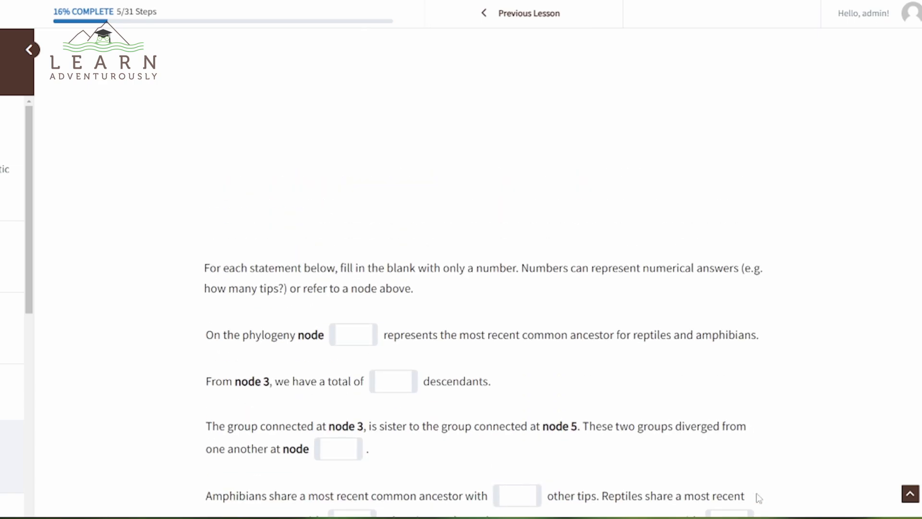